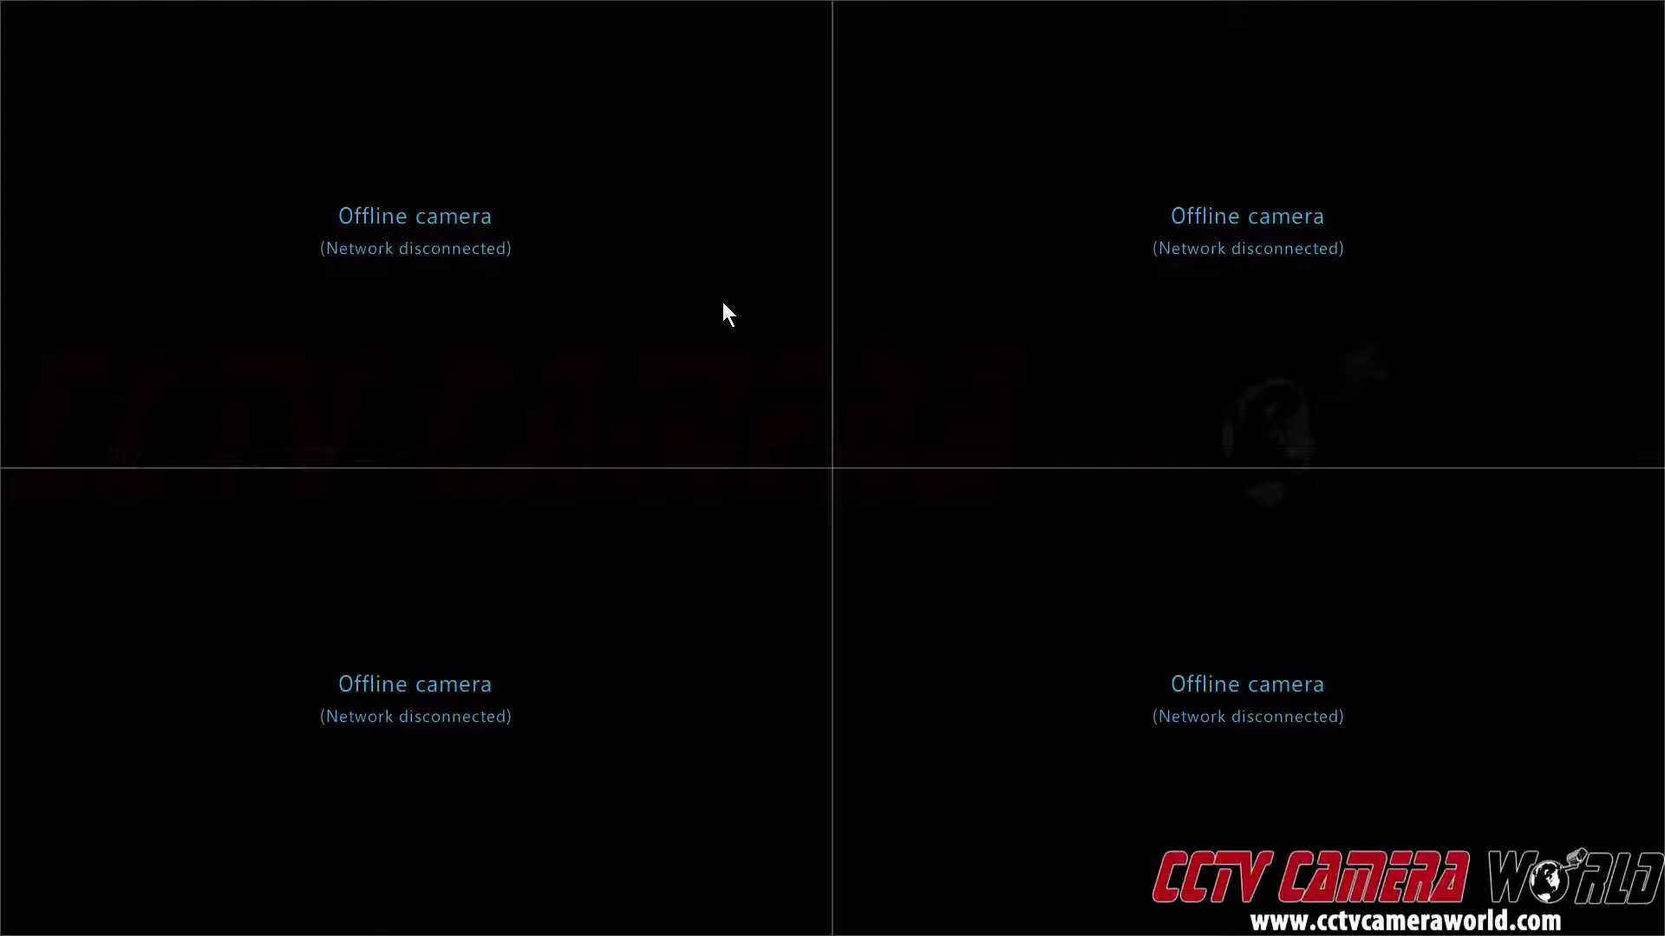
- Open Menu from the quick menu and log in as admin by drawing the unlock pattern
{"action": "right_click", "coordinate": [722, 303]}
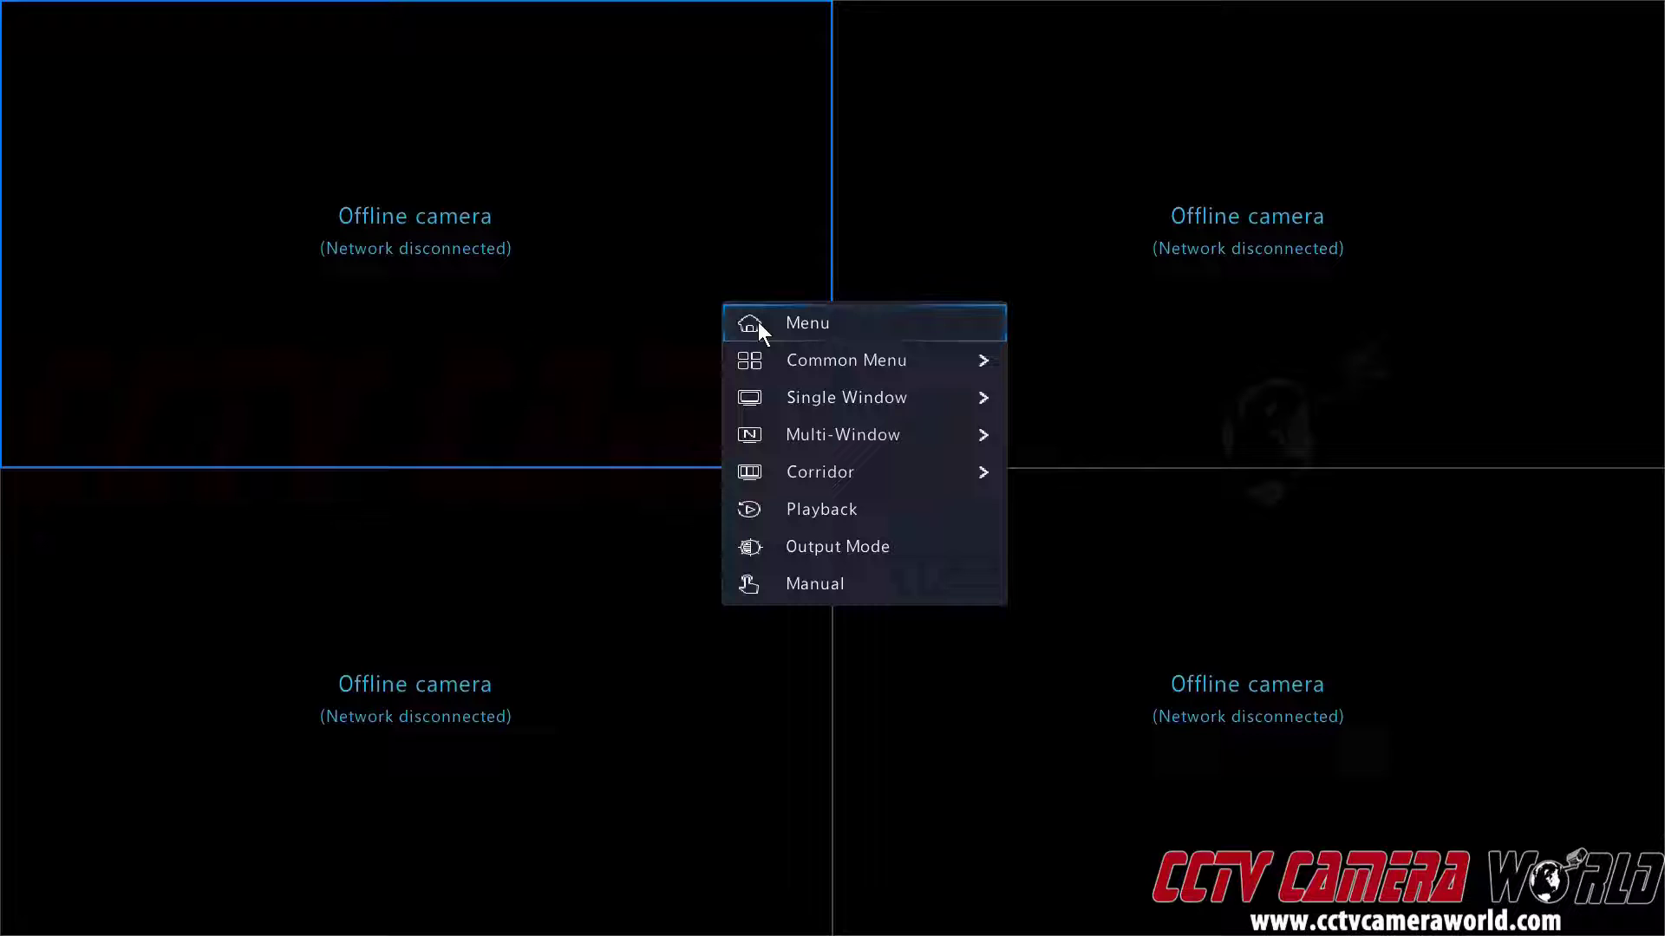
{"action": "left_click", "coordinate": [759, 333]}
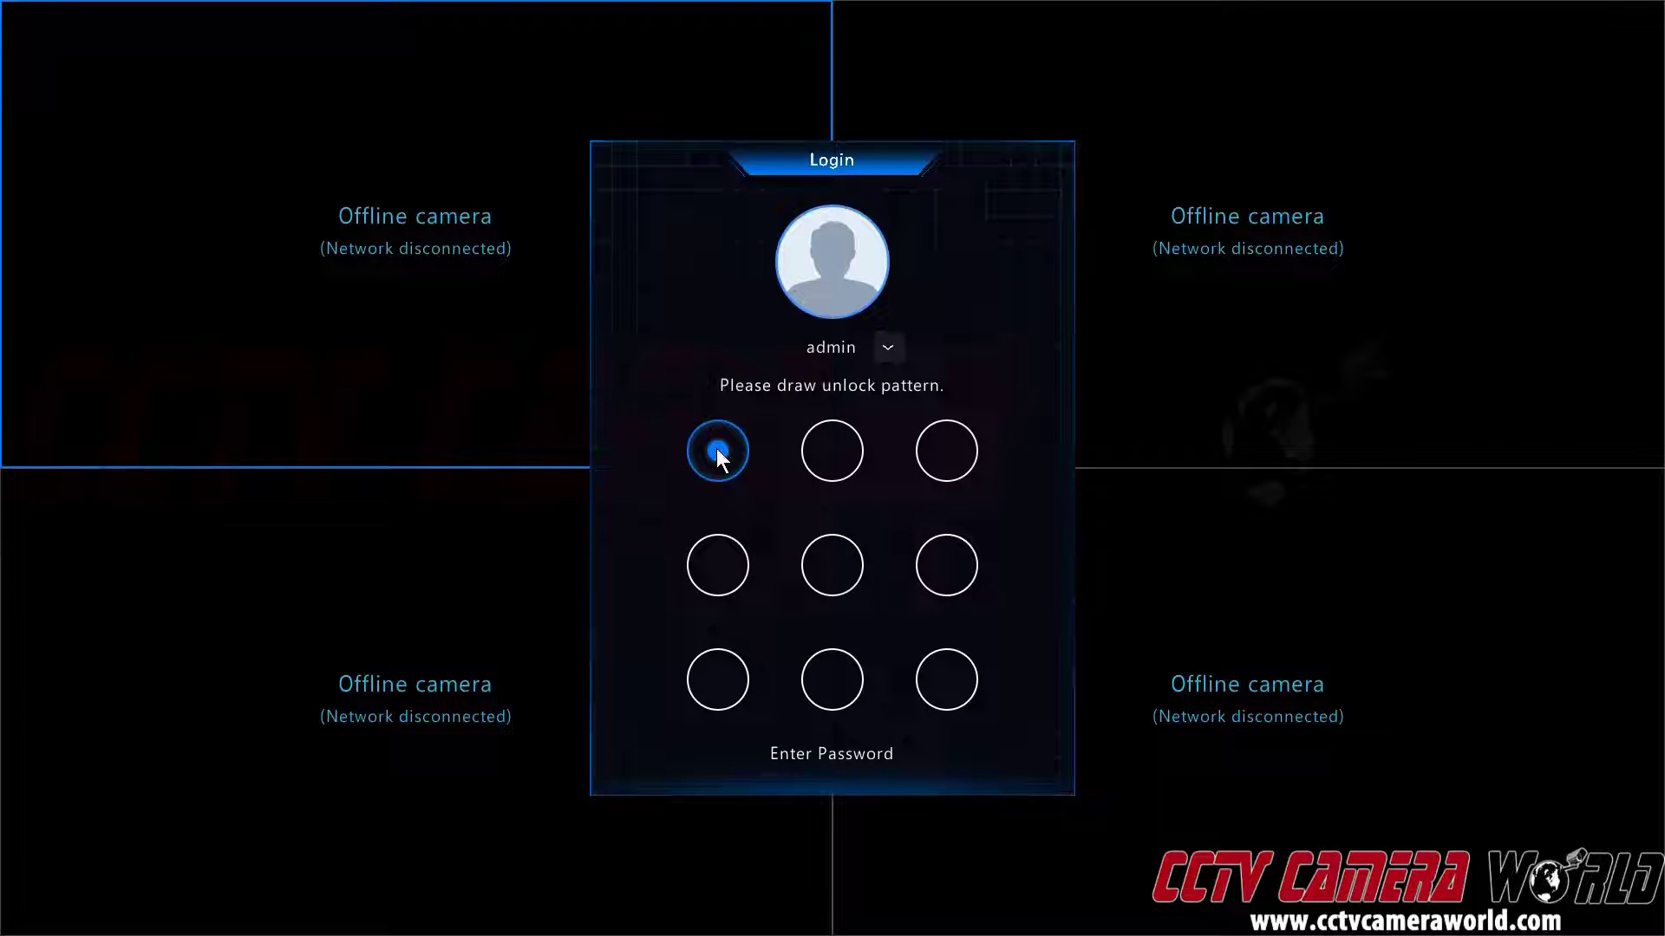
{"action": "mouse_move", "coordinate": [717, 449]}
{"action": "left_mouse_down"}
{"action": "mouse_move", "coordinate": [936, 465]}
{"action": "mouse_move", "coordinate": [946, 573]}
{"action": "left_mouse_up"}
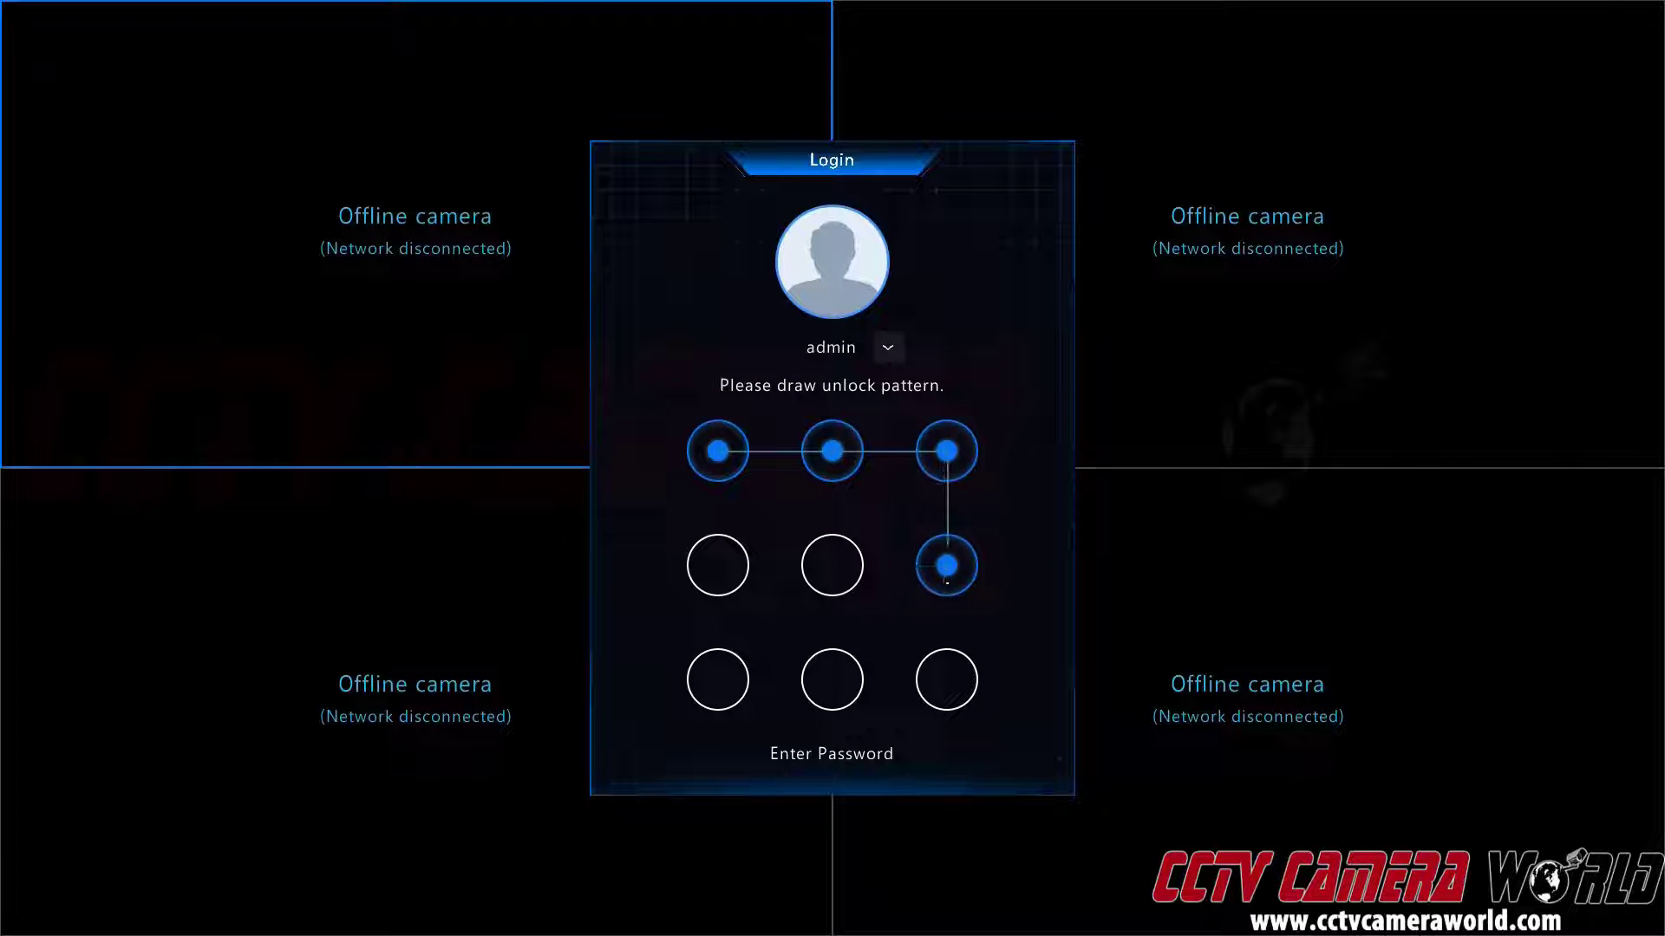
{"action": "left_click_drag", "start_coordinate": [948, 636], "coordinate": [951, 681]}
{"action": "left_click_drag", "start_coordinate": [950, 678], "coordinate": [832, 685]}
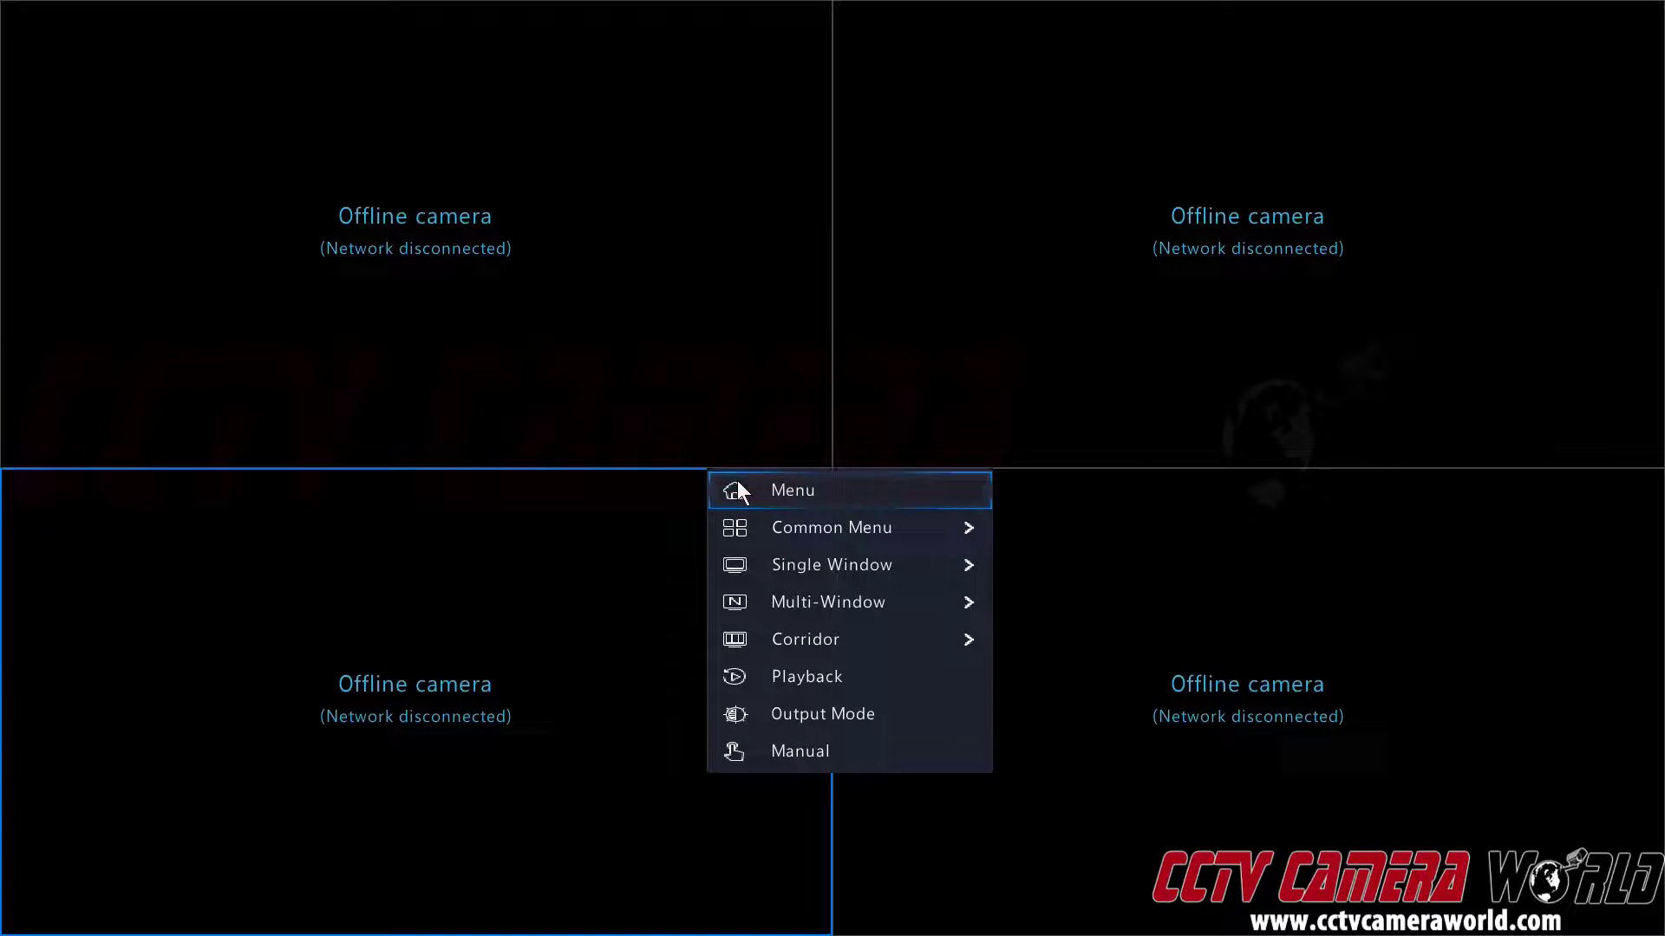
- Log out the admin session through the home button's Shutdown > Logout, confirming with Yes
{"action": "left_click", "coordinate": [729, 495]}
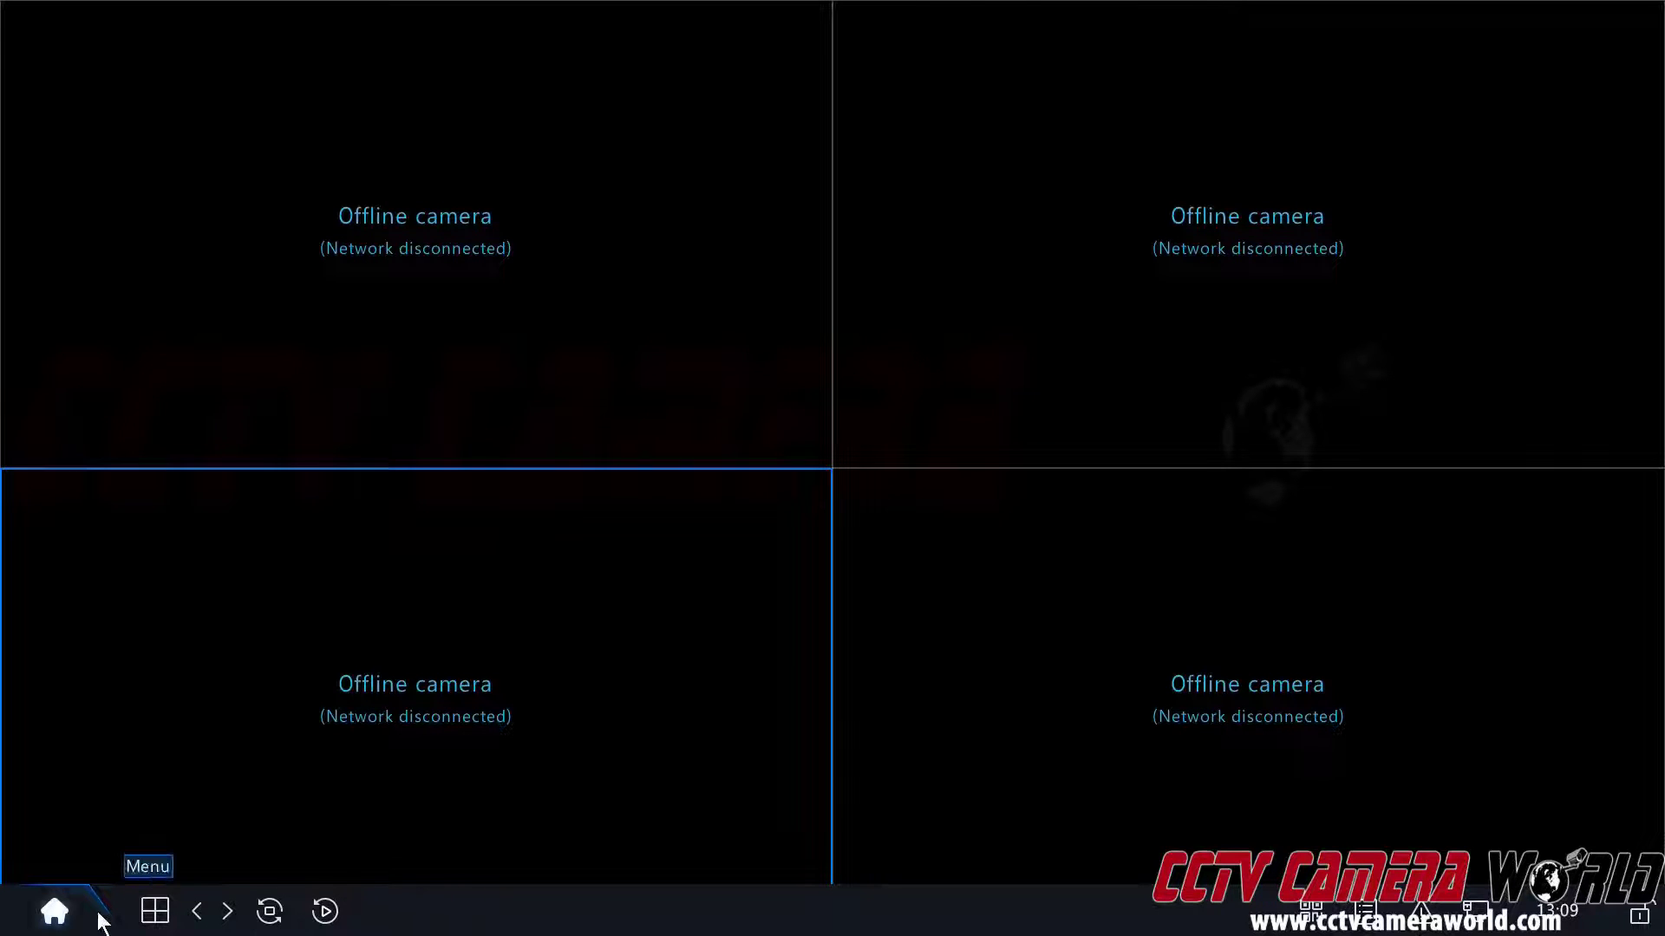
{"action": "left_click", "coordinate": [57, 914]}
{"action": "mouse_move", "coordinate": [78, 861]}
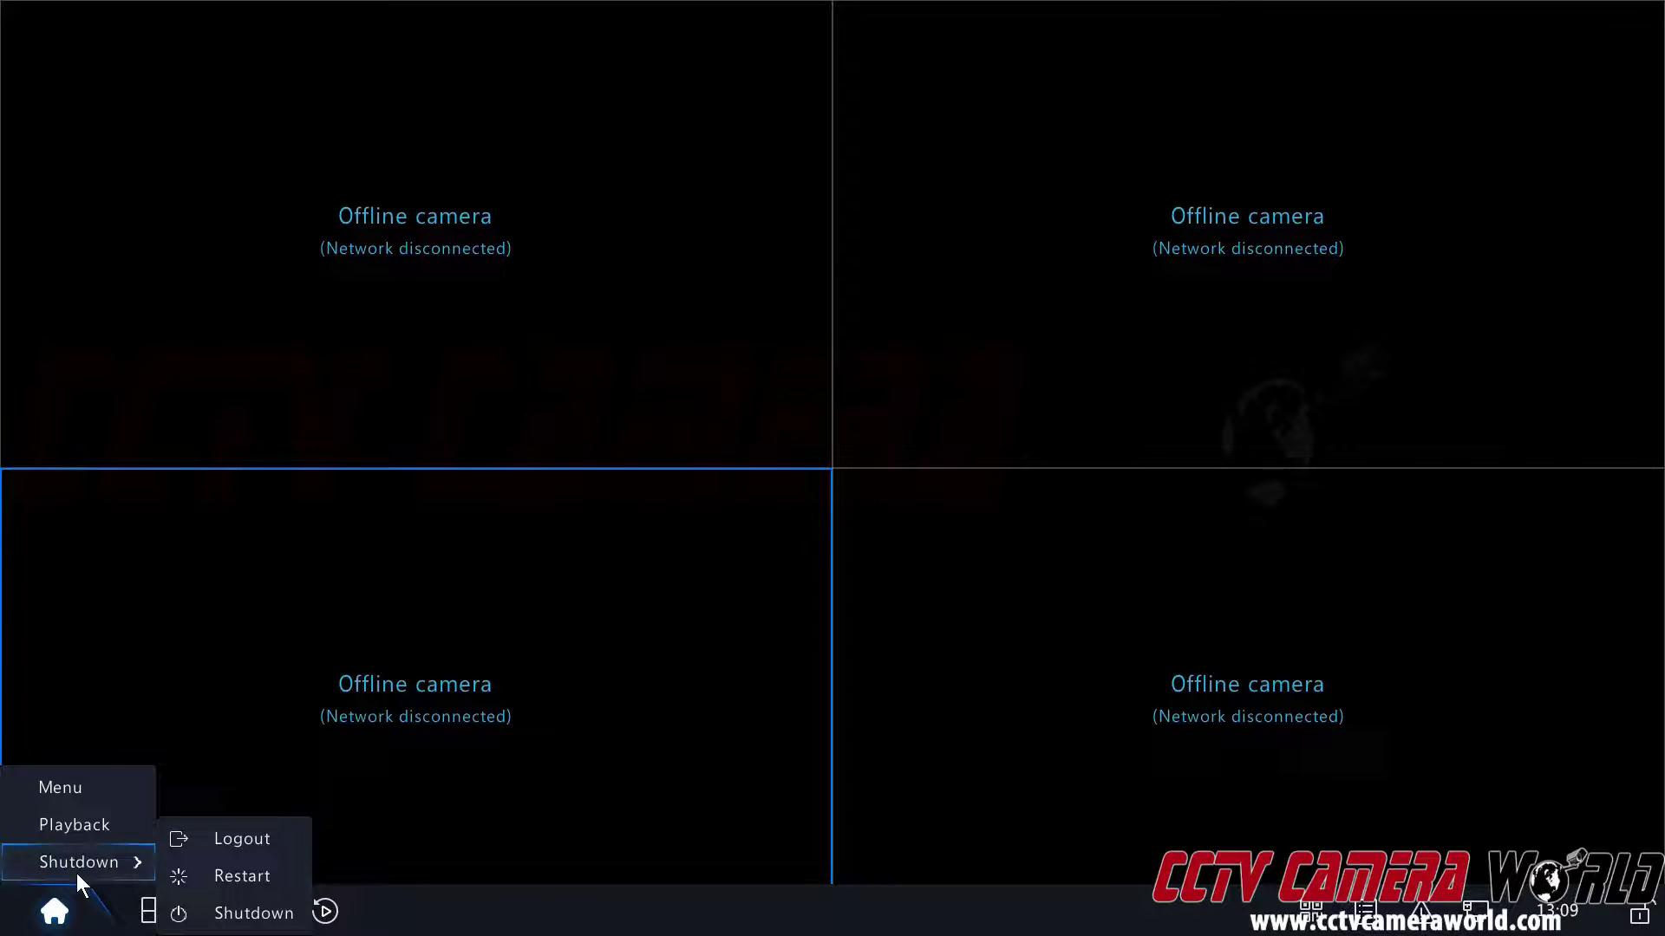
{"action": "left_click", "coordinate": [204, 875]}
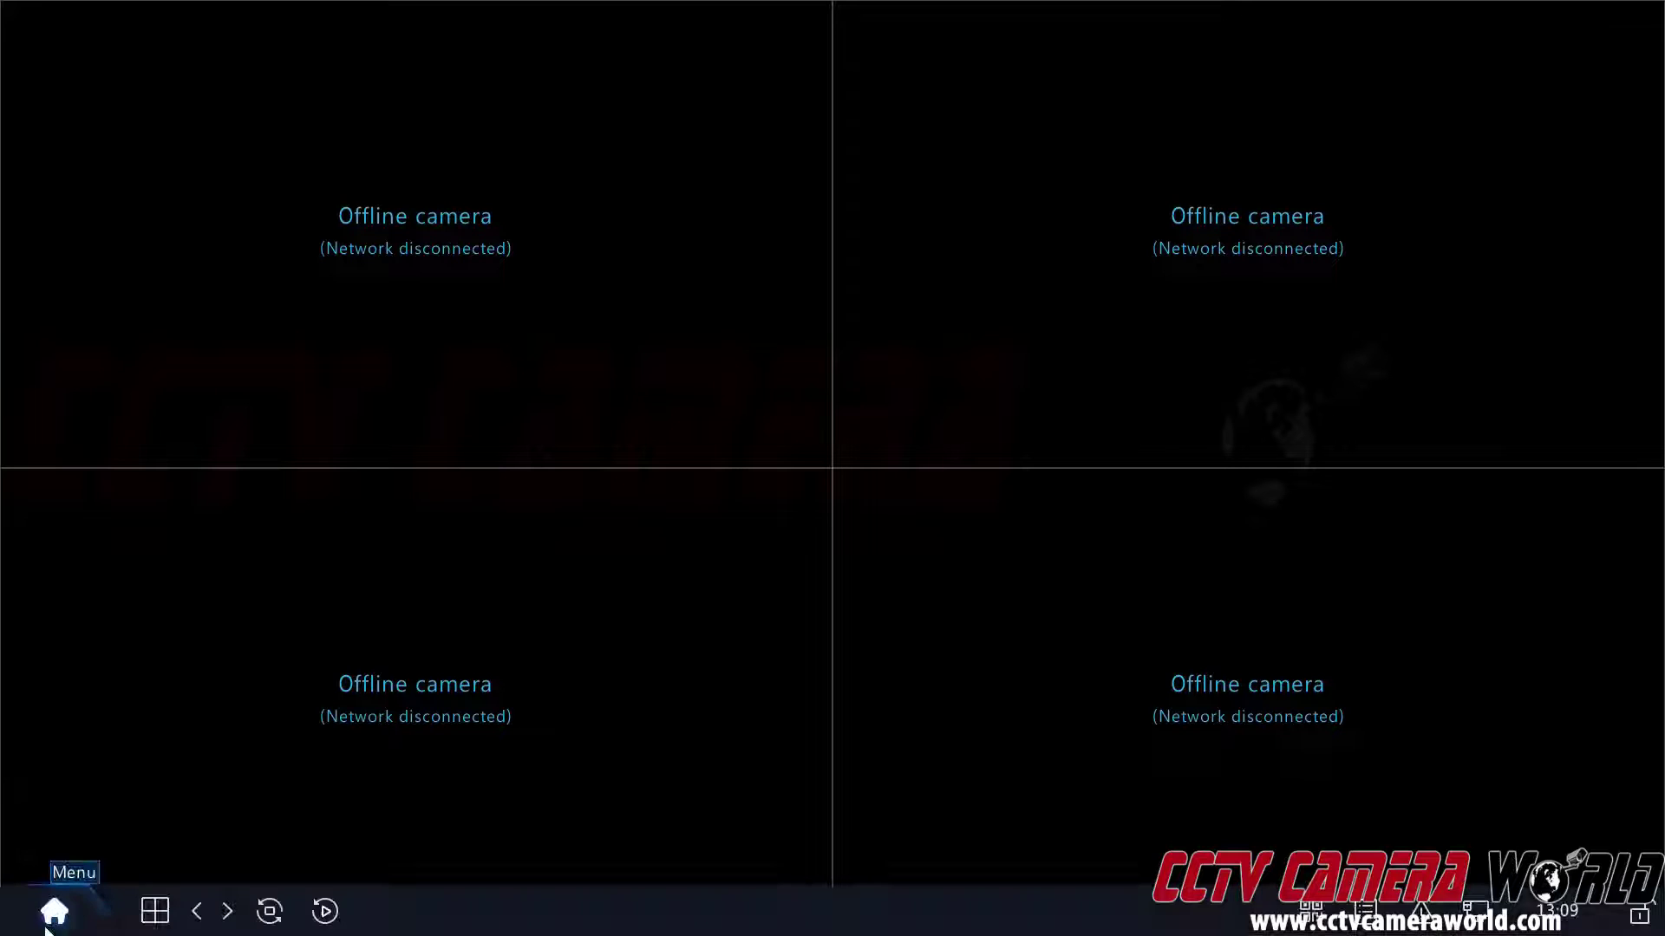
{"action": "left_click", "coordinate": [53, 916]}
{"action": "mouse_move", "coordinate": [78, 862]}
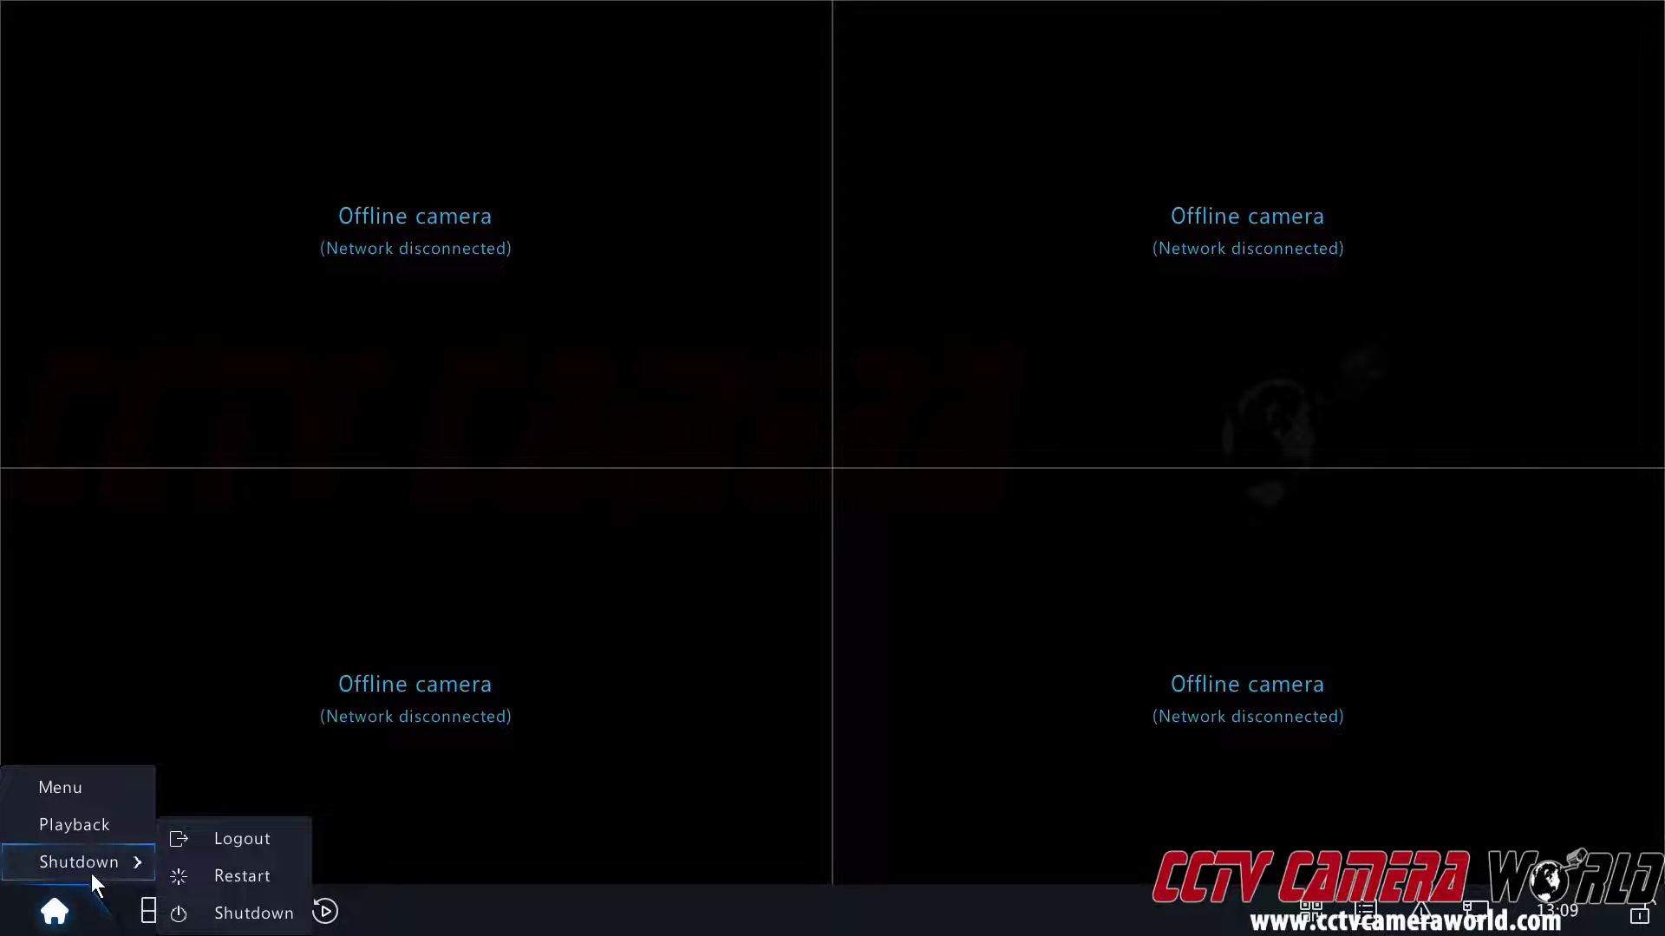
{"action": "left_click", "coordinate": [248, 850]}
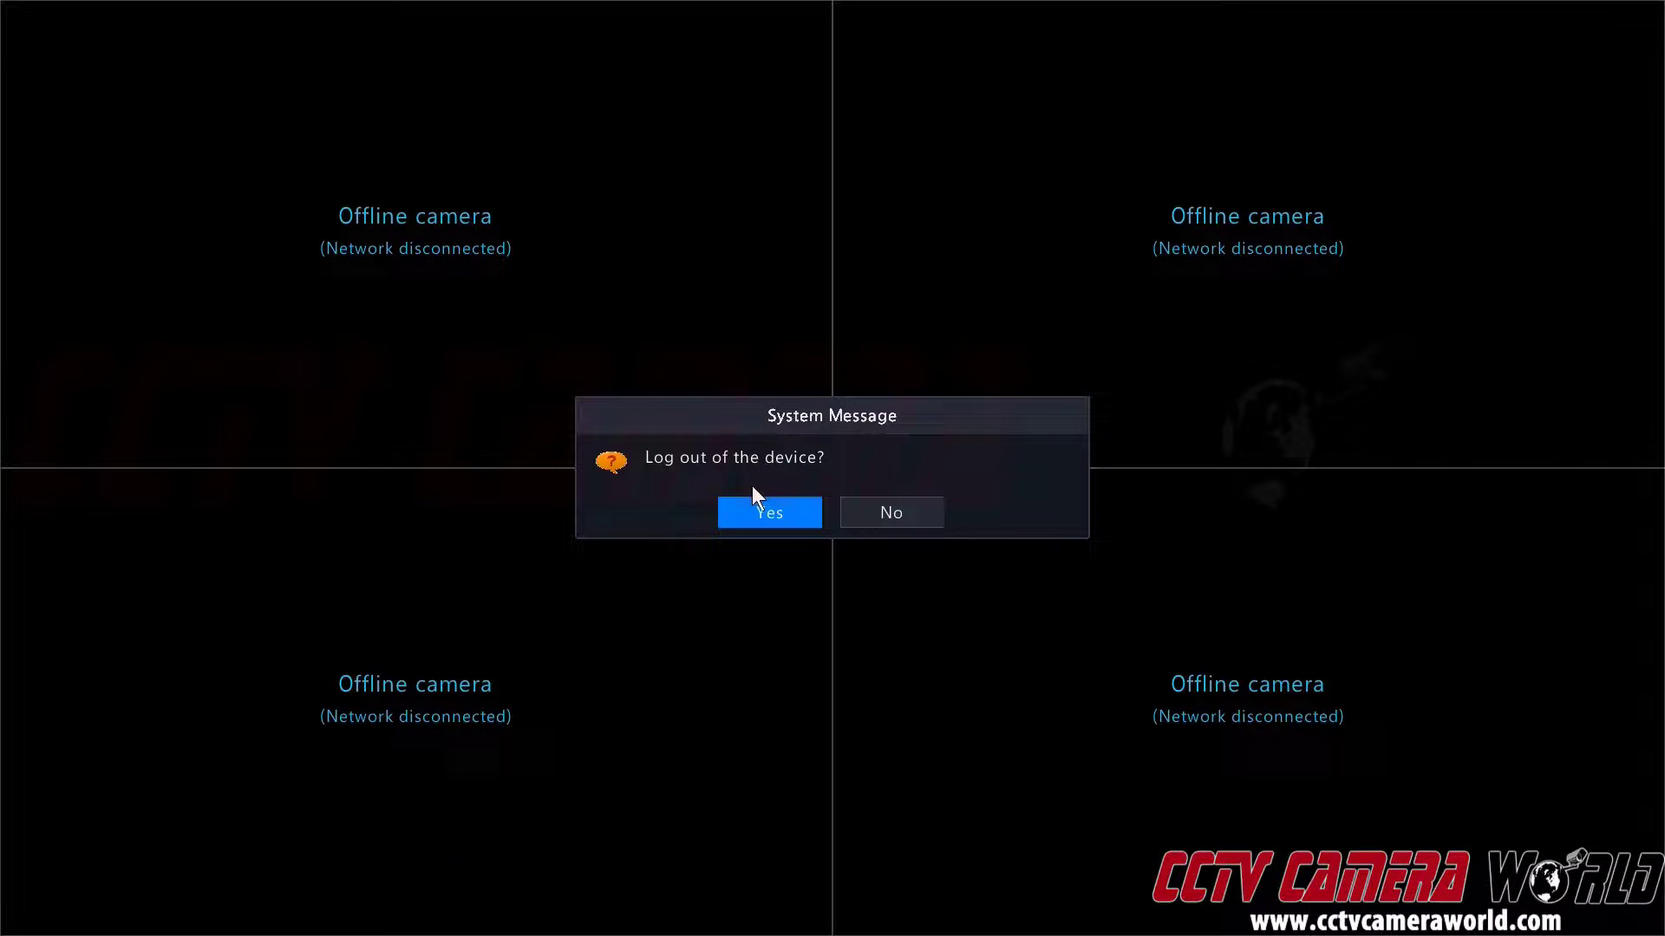
{"action": "left_click", "coordinate": [756, 510]}
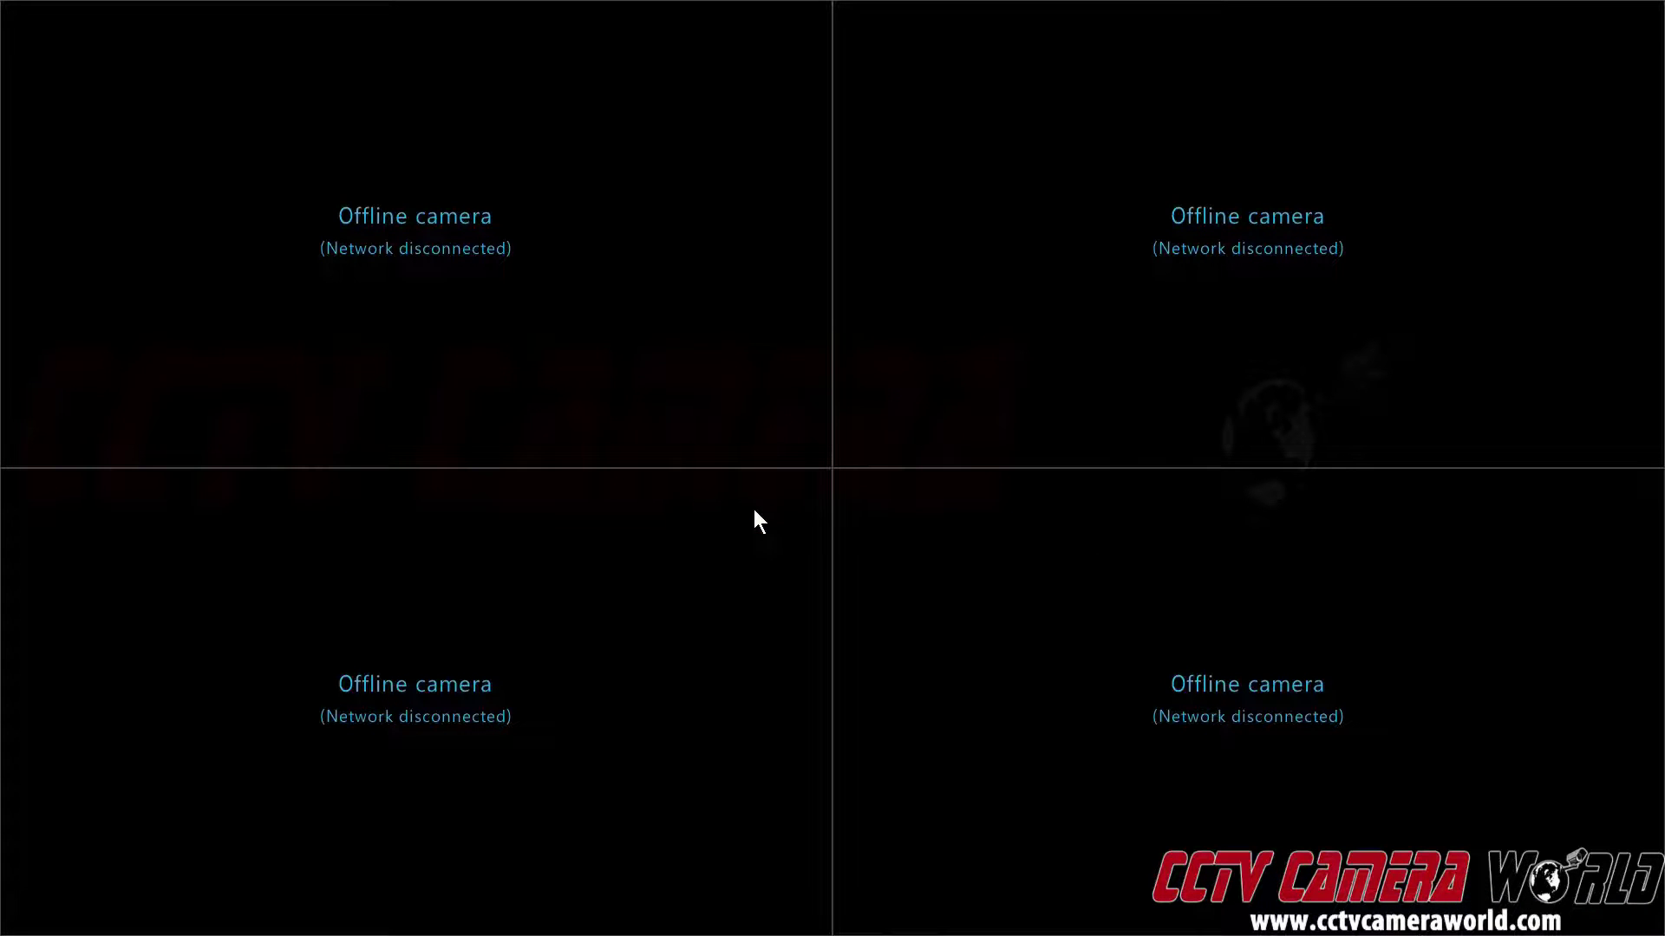
- Open Menu from the quick menu and switch the admin login to Enter Password
{"action": "right_click", "coordinate": [753, 509]}
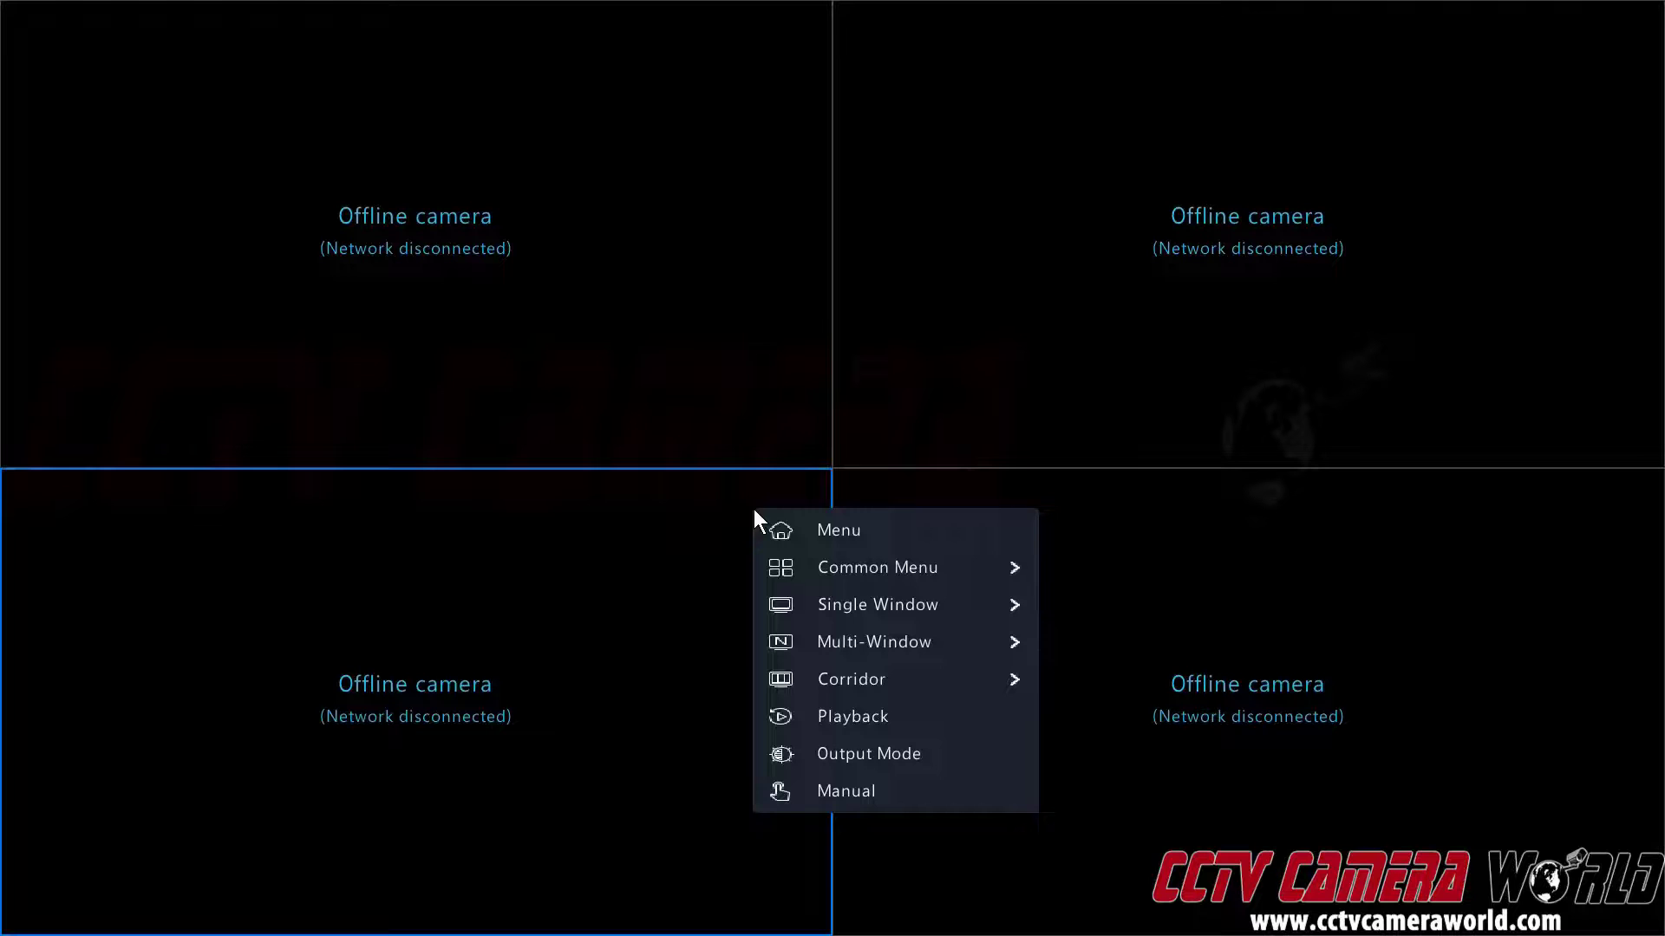
{"action": "left_click", "coordinate": [783, 518]}
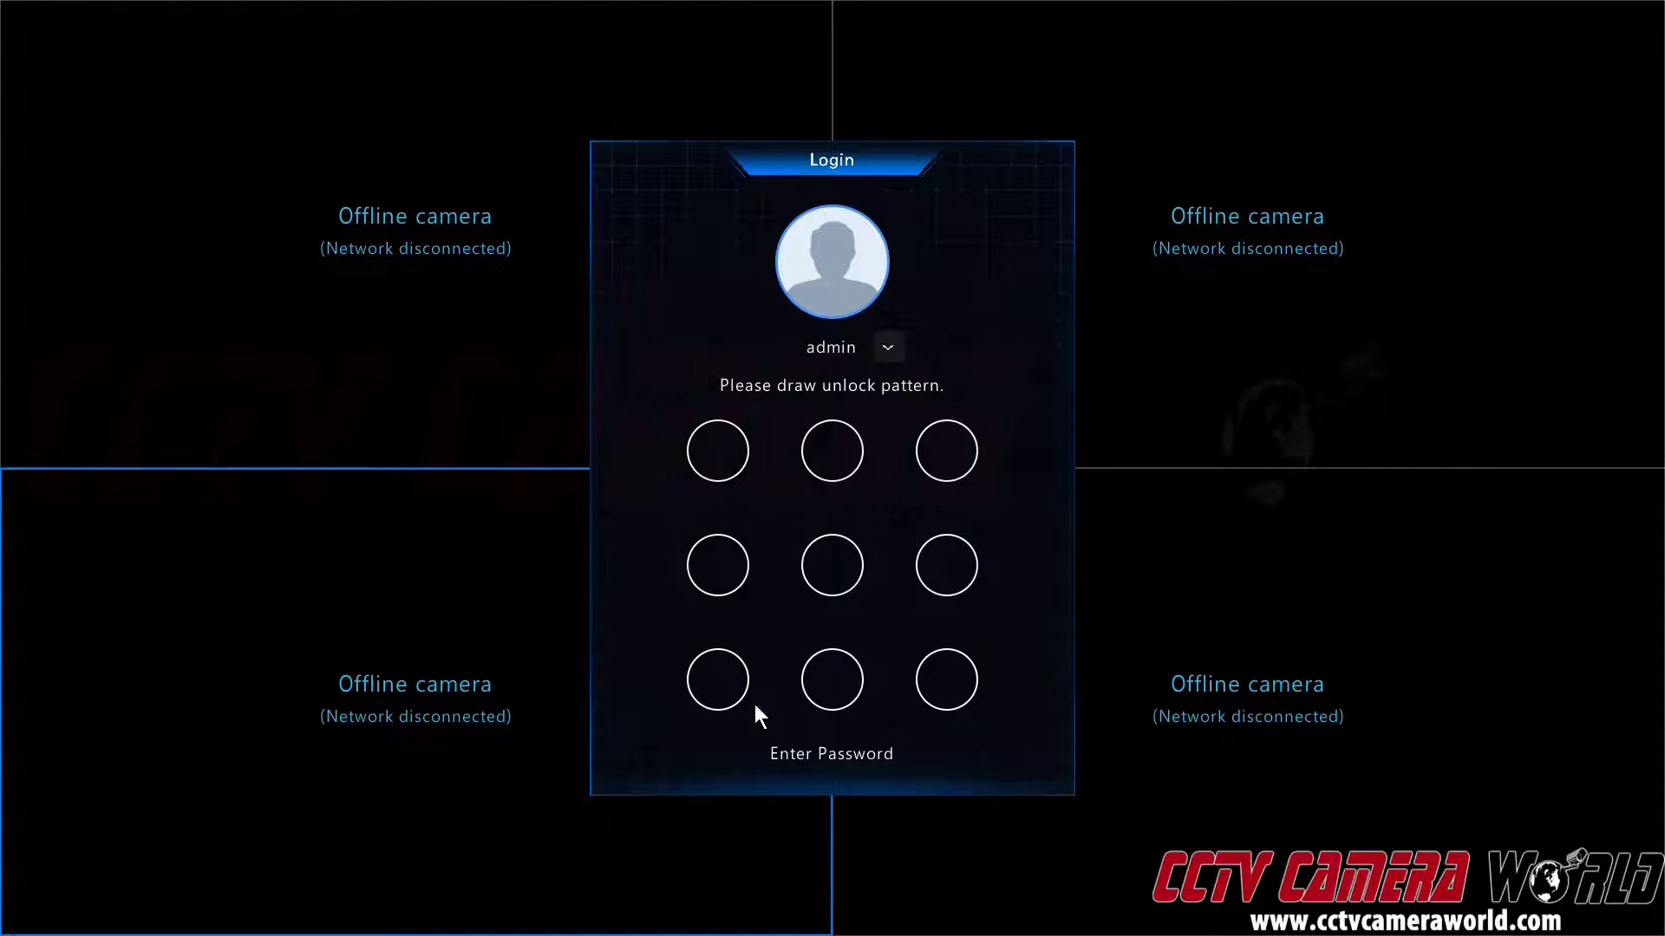
{"action": "left_click", "coordinate": [798, 760]}
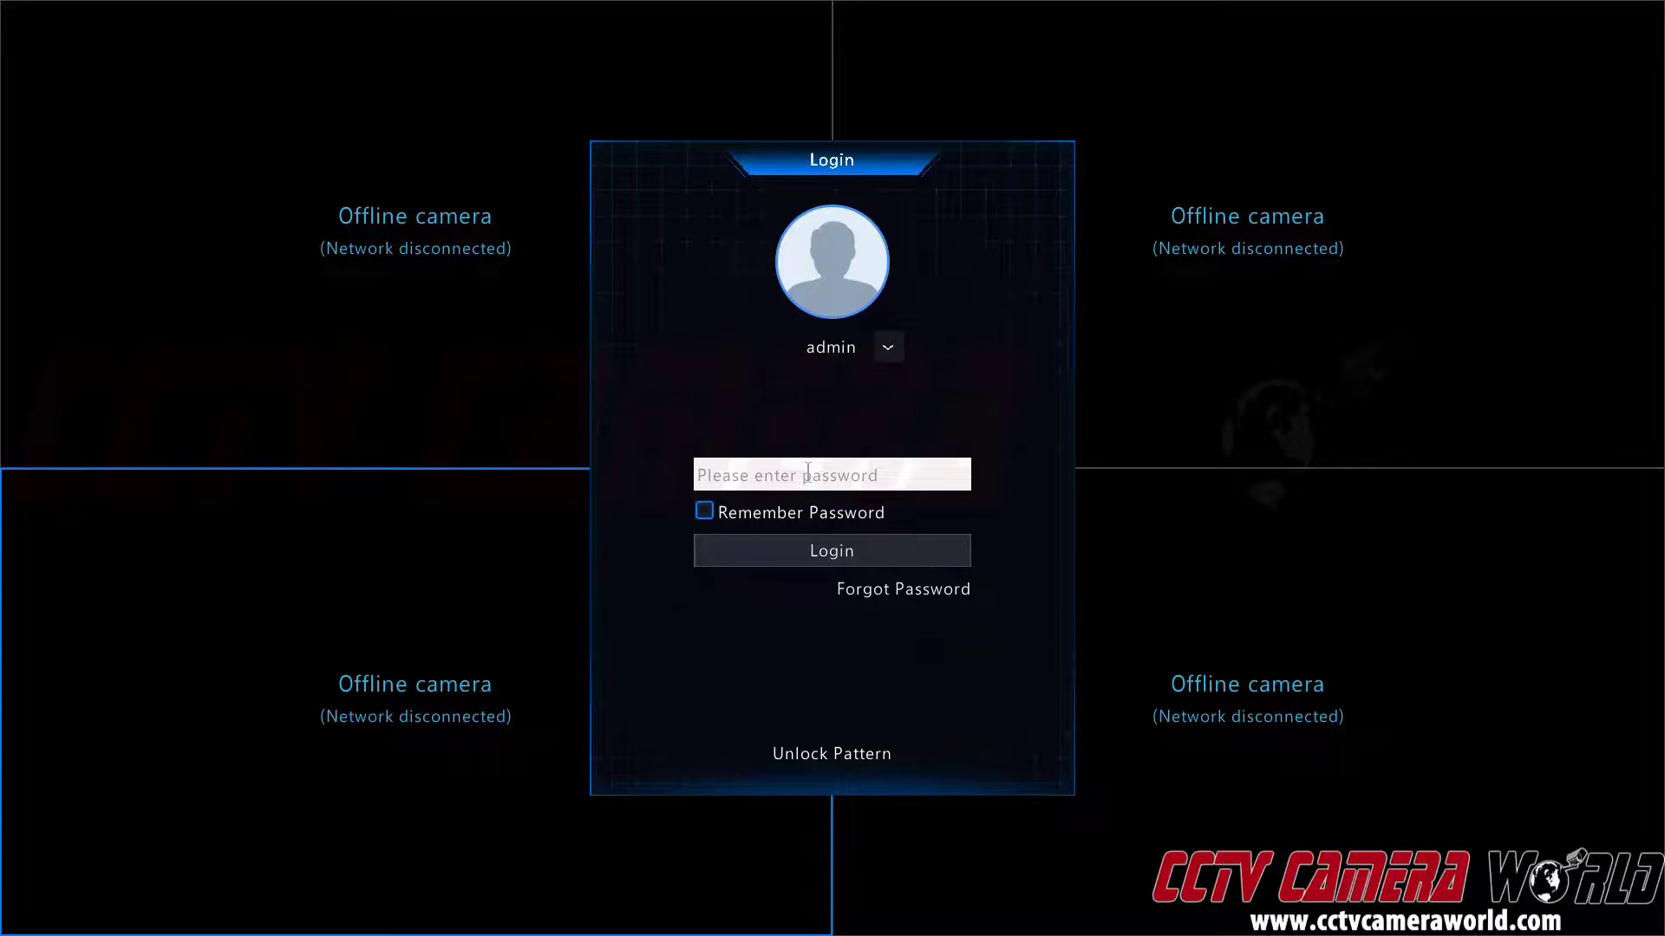
{"action": "left_click", "coordinate": [808, 475]}
- Type the admin password on the on-screen keyboard, including a capital letter and a symbol
{"action": "left_click", "coordinate": [710, 508]}
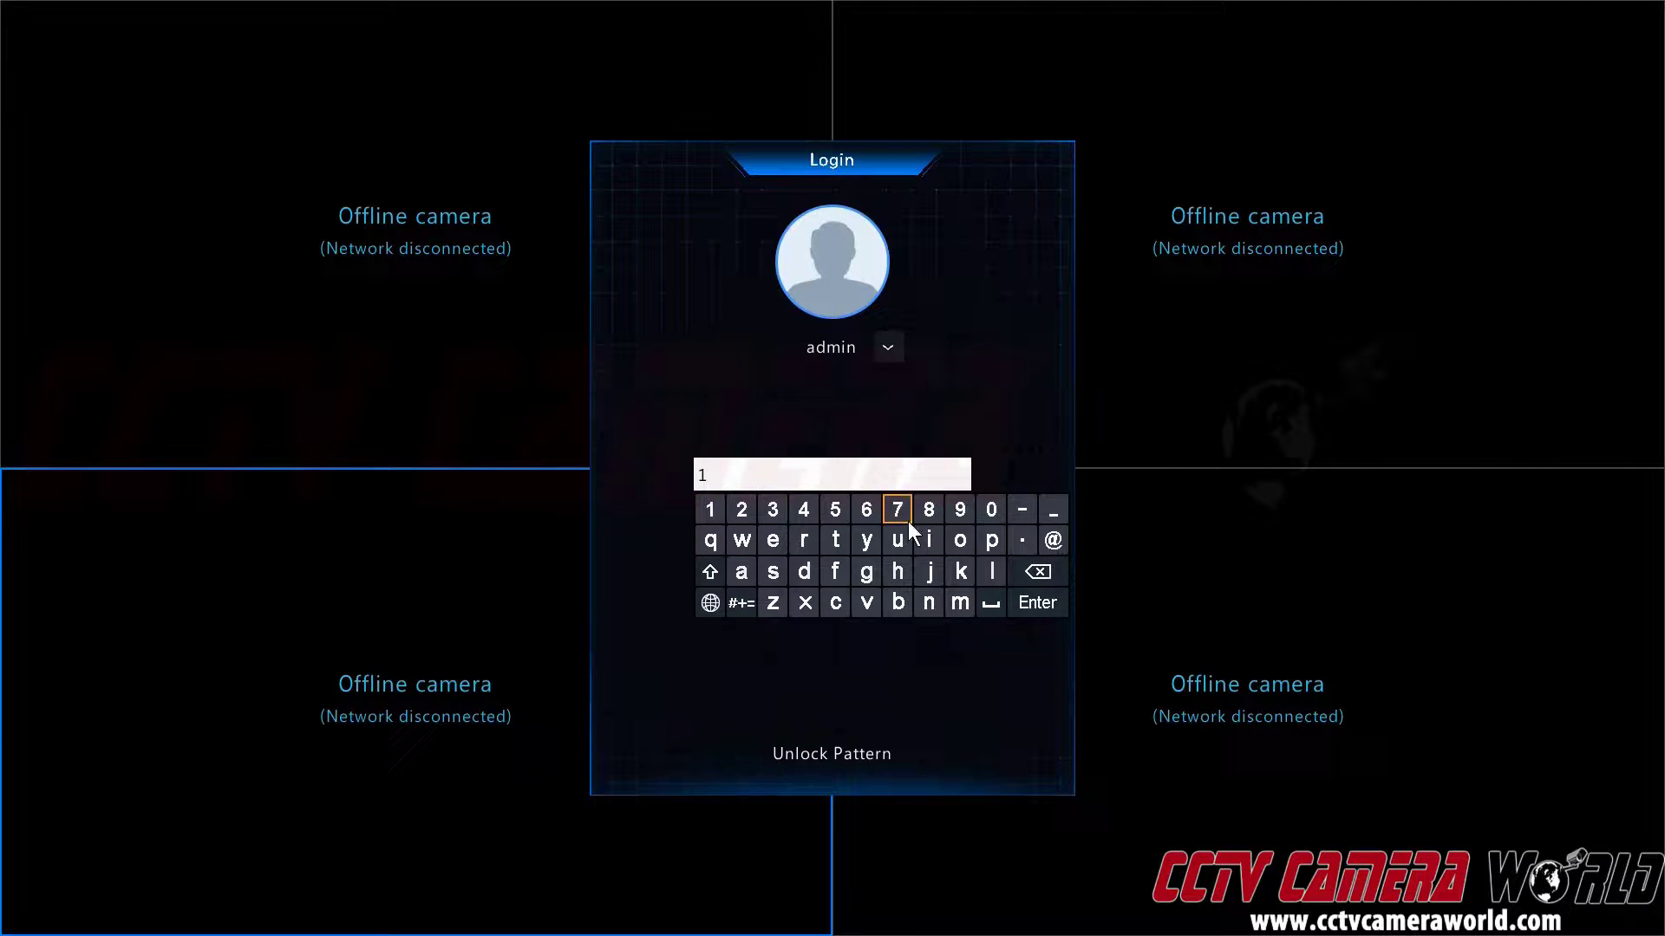
{"action": "left_click", "coordinate": [992, 508]}
{"action": "left_click", "coordinate": [928, 539]}
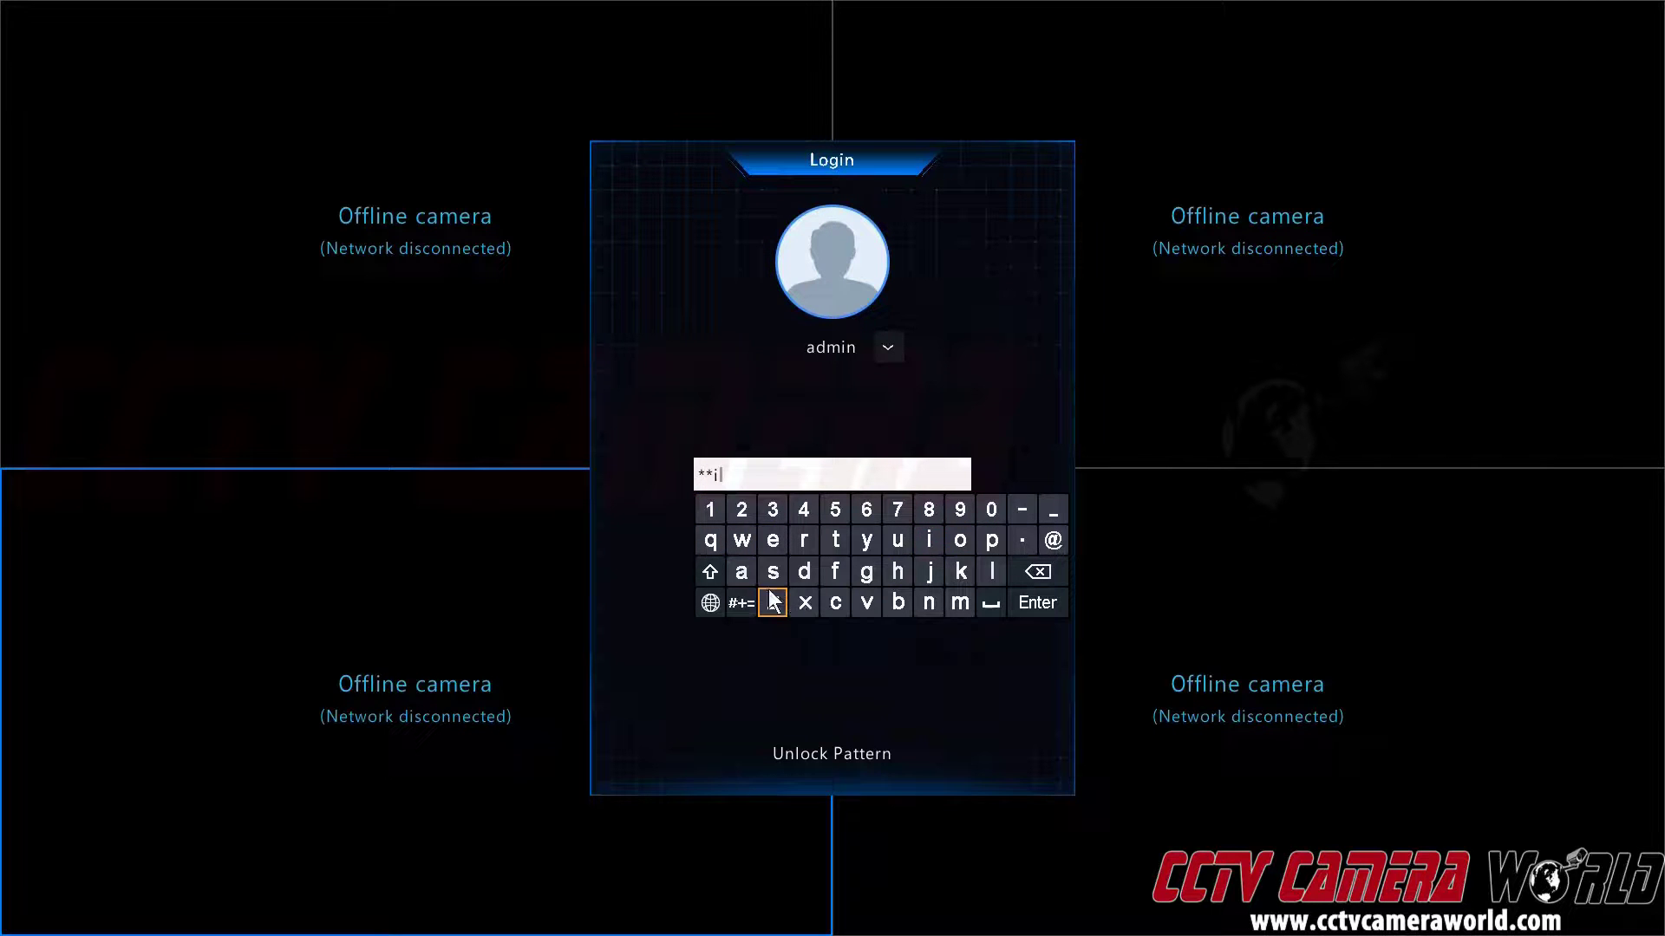
{"action": "left_click", "coordinate": [711, 573]}
{"action": "left_click", "coordinate": [989, 573]}
{"action": "left_click", "coordinate": [712, 573]}
{"action": "left_click", "coordinate": [834, 544]}
{"action": "left_click", "coordinate": [818, 594]}
{"action": "left_click", "coordinate": [897, 575]}
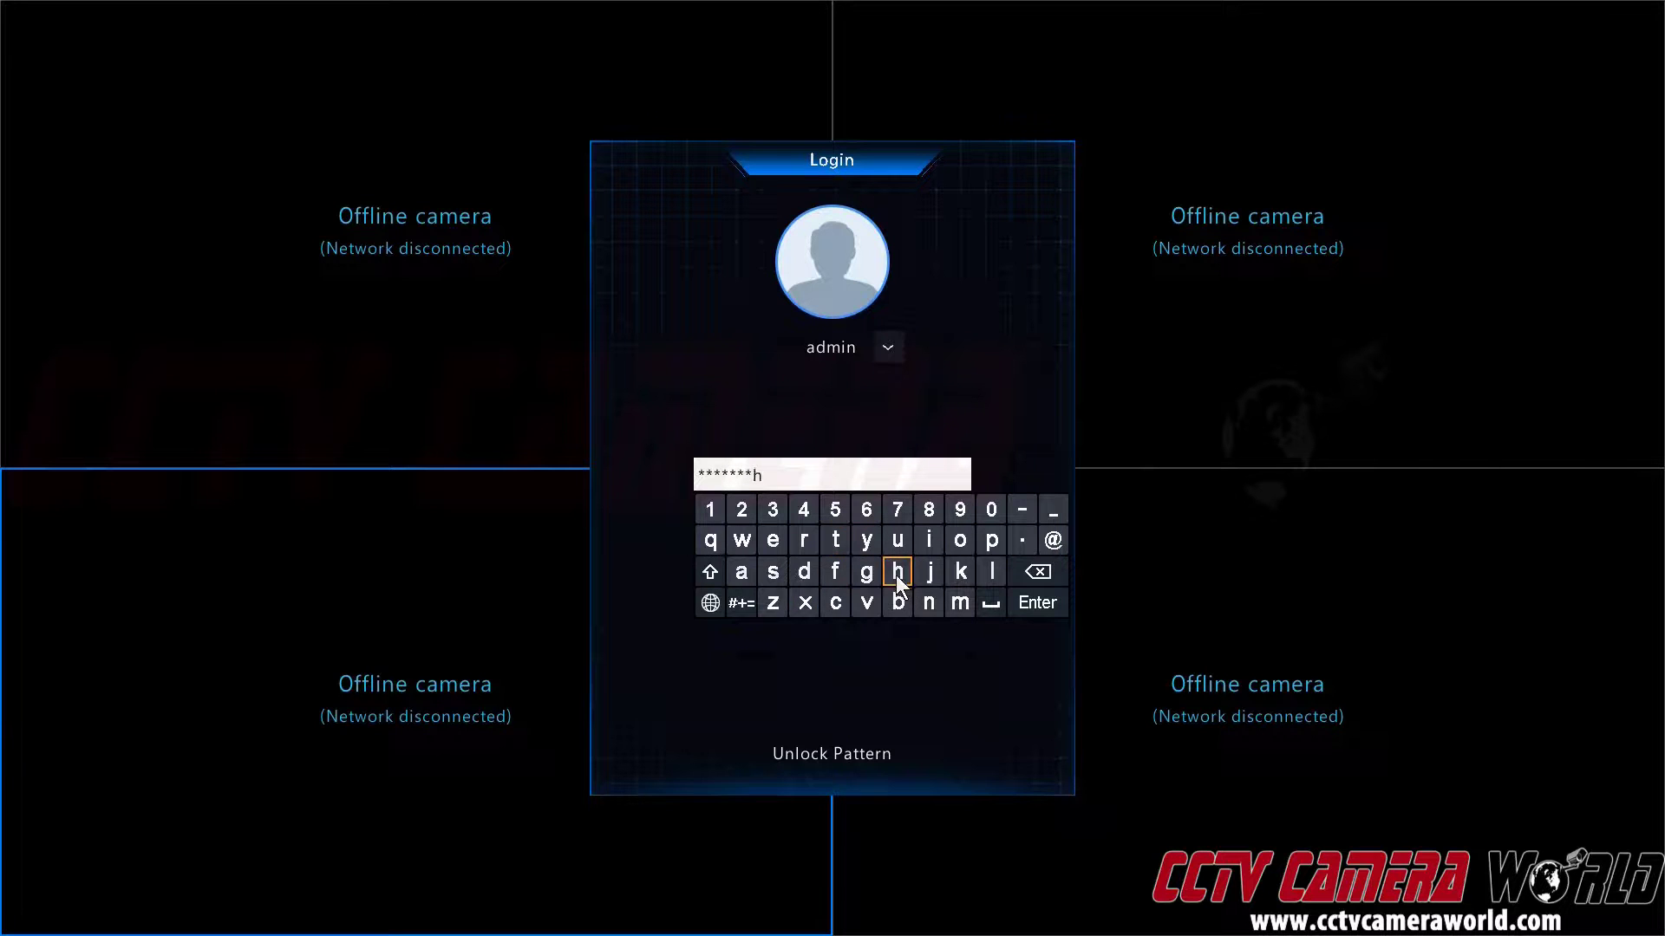
{"action": "left_click", "coordinate": [741, 602]}
{"action": "left_click", "coordinate": [741, 540]}
{"action": "left_click", "coordinate": [655, 456]}
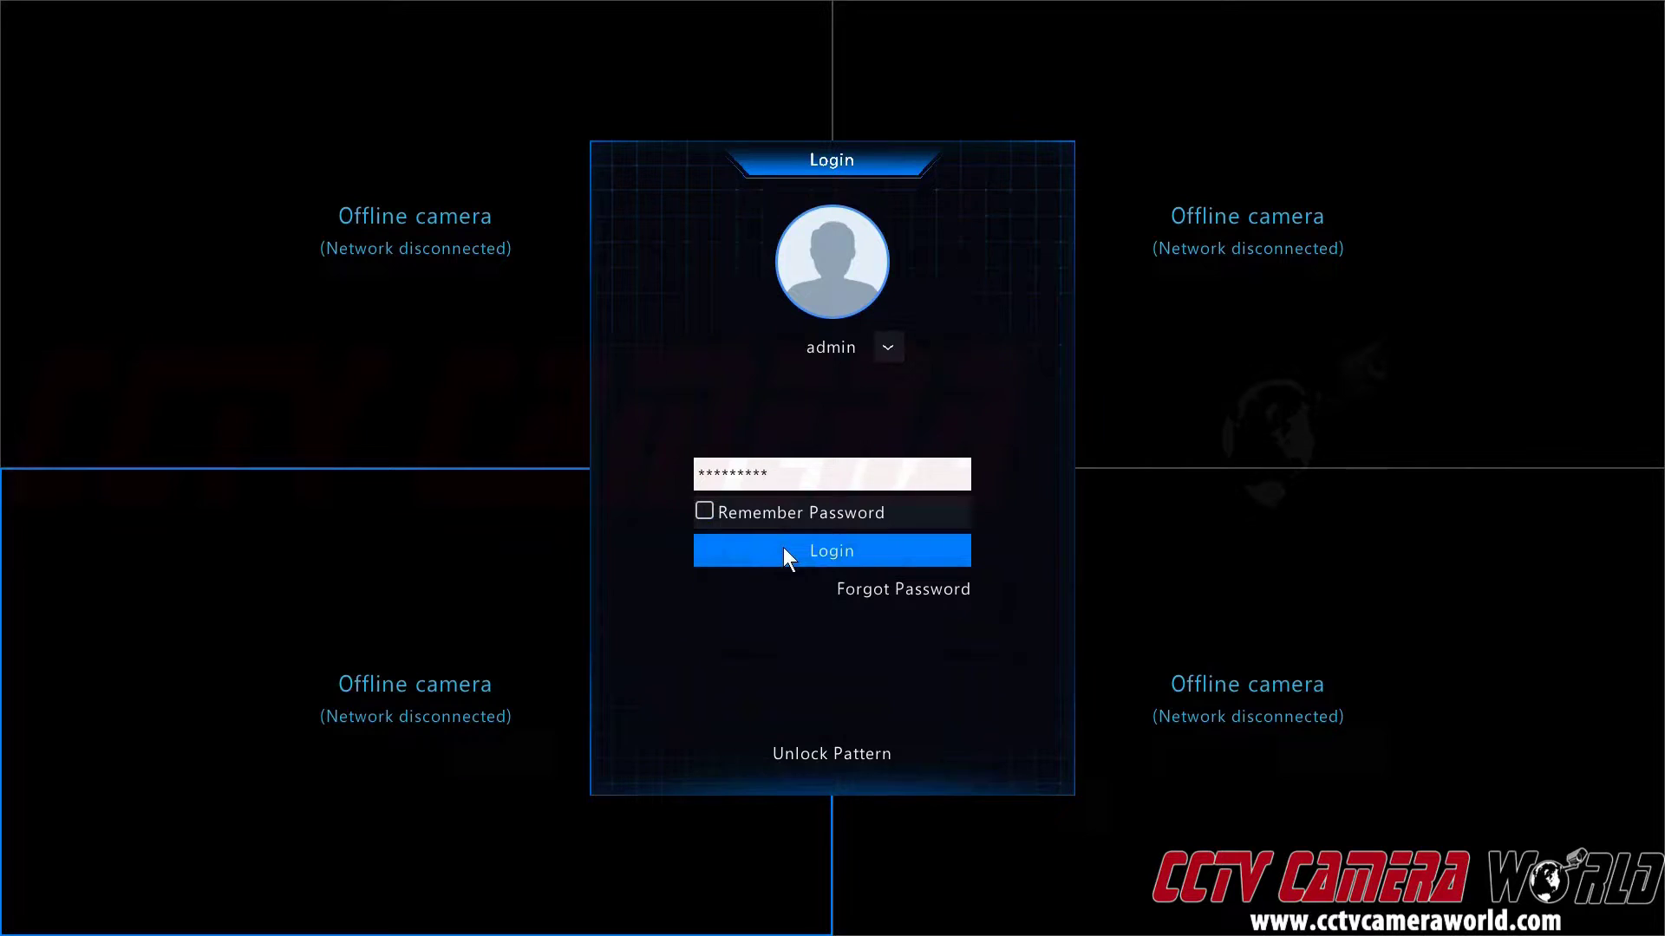
- Press Login to submit the admin password and open the IP camera list
{"action": "left_click", "coordinate": [783, 548]}
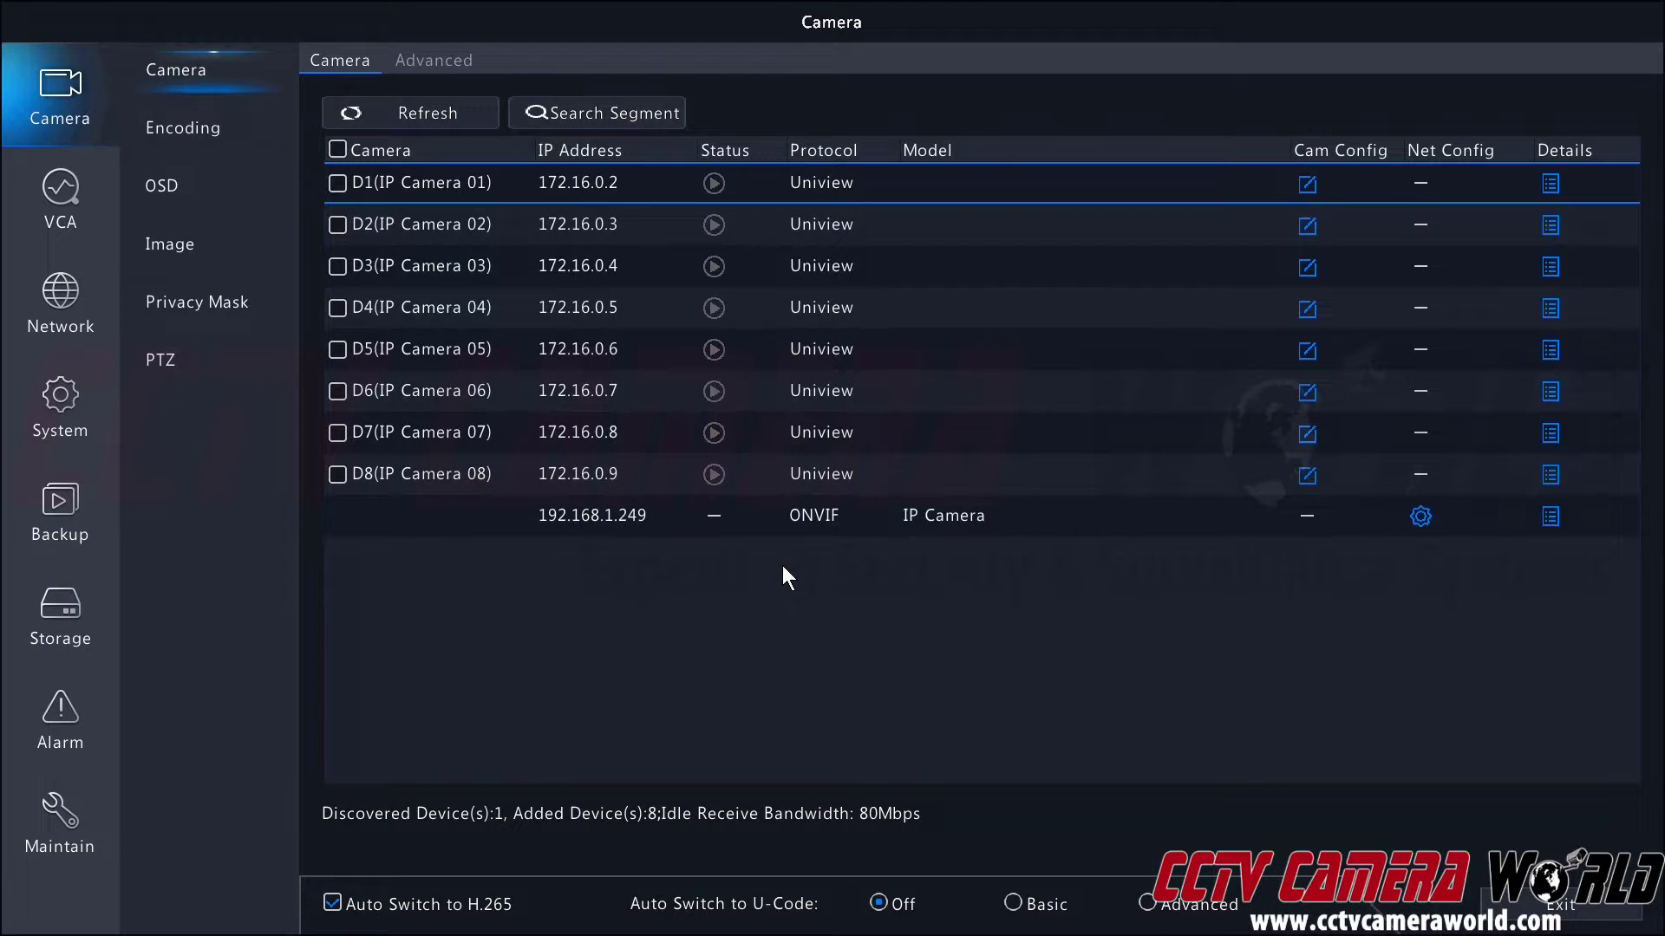